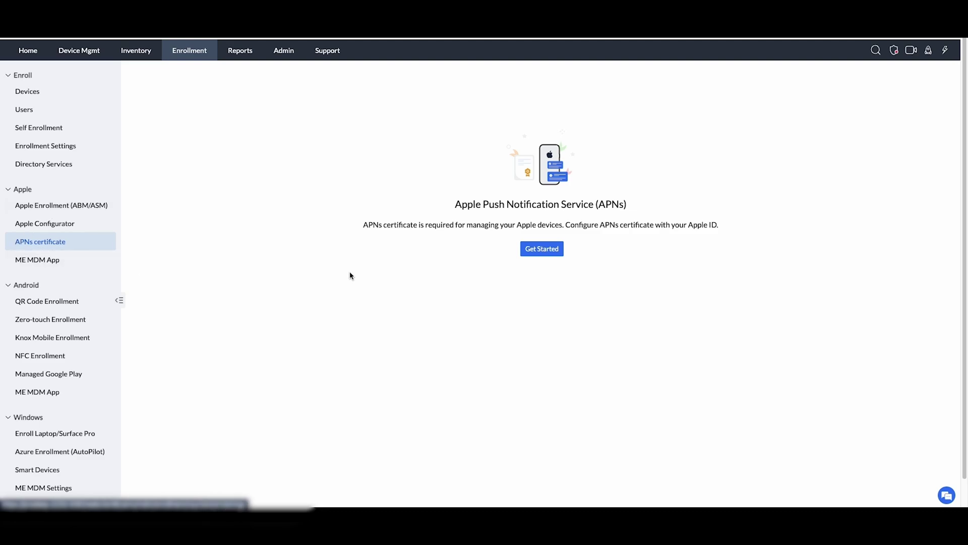
# - Launch the APNs certificate setup with Get Started to reach Apple's sign-in page
pyautogui.click(549, 252)
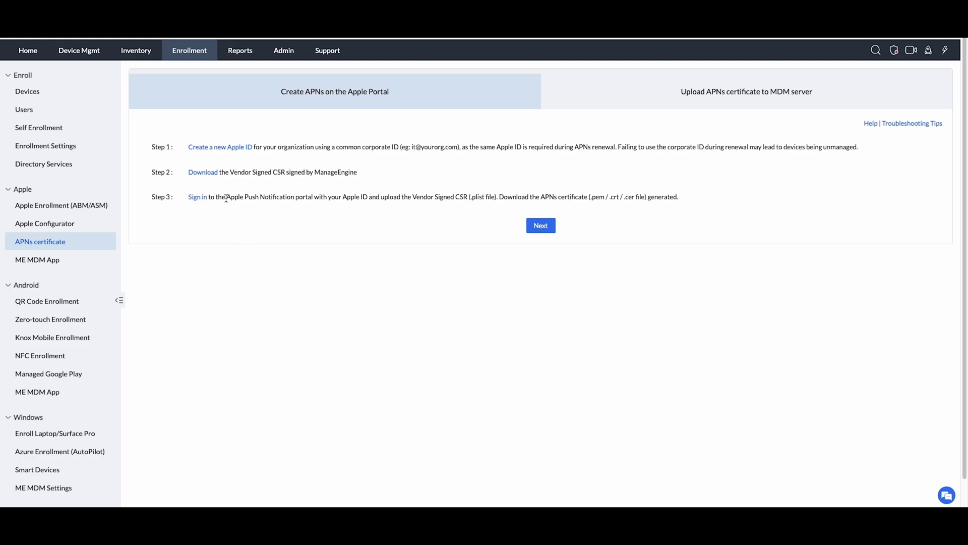
# - Download the vendor-signed CSR and begin a new push certificate, accepting Apple's terms
pyautogui.click(202, 172)
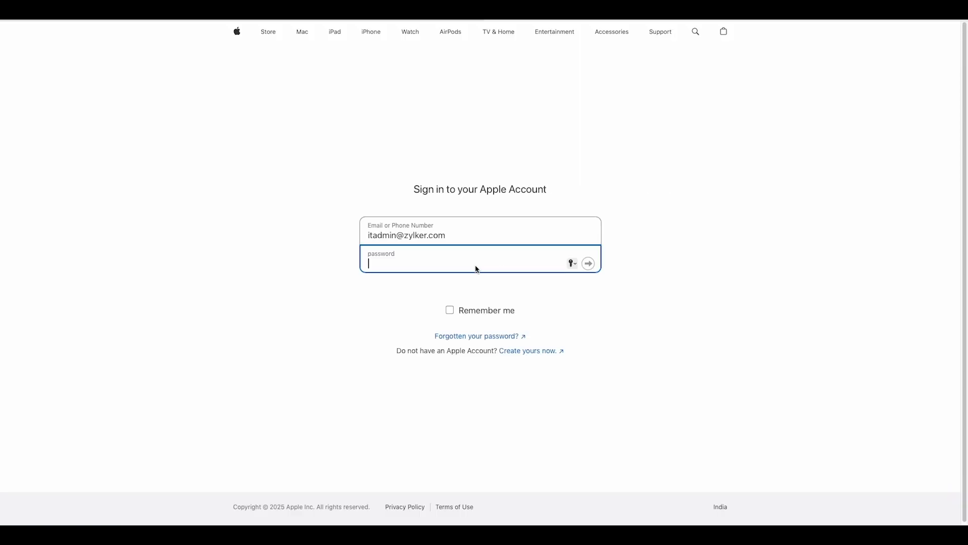
pyautogui.write('**')
pyautogui.write('**')
pyautogui.write('*')
pyautogui.write('***')
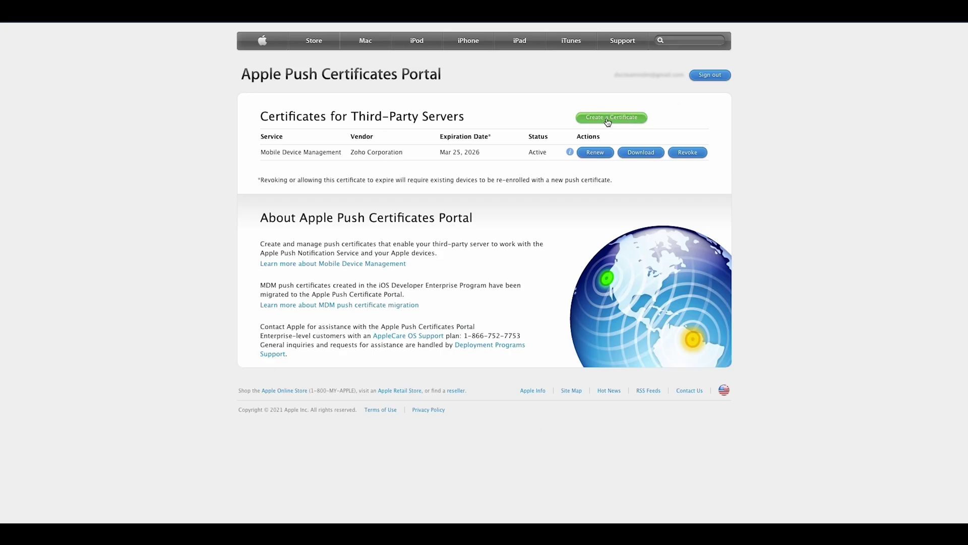
pyautogui.click(611, 117)
pyautogui.click(374, 312)
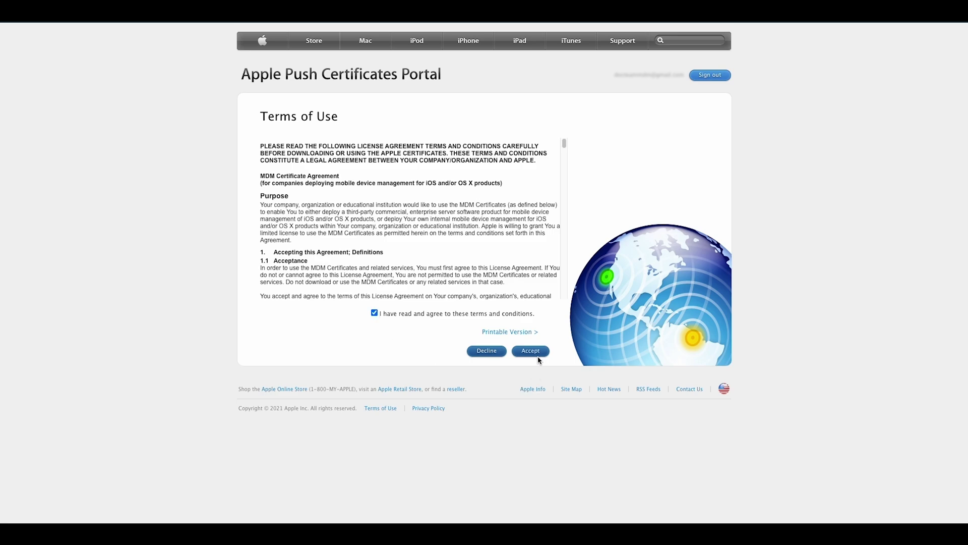
pyautogui.click(530, 349)
# - Upload VendorSignedCSR (2).plist to generate the new MDM push certificate
pyautogui.click(294, 283)
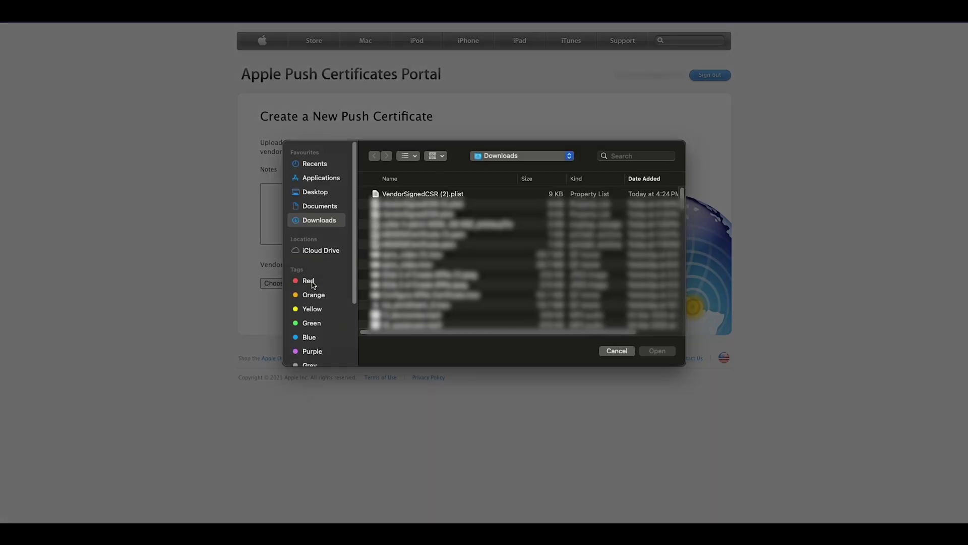
pyautogui.click(453, 200)
pyautogui.click(656, 352)
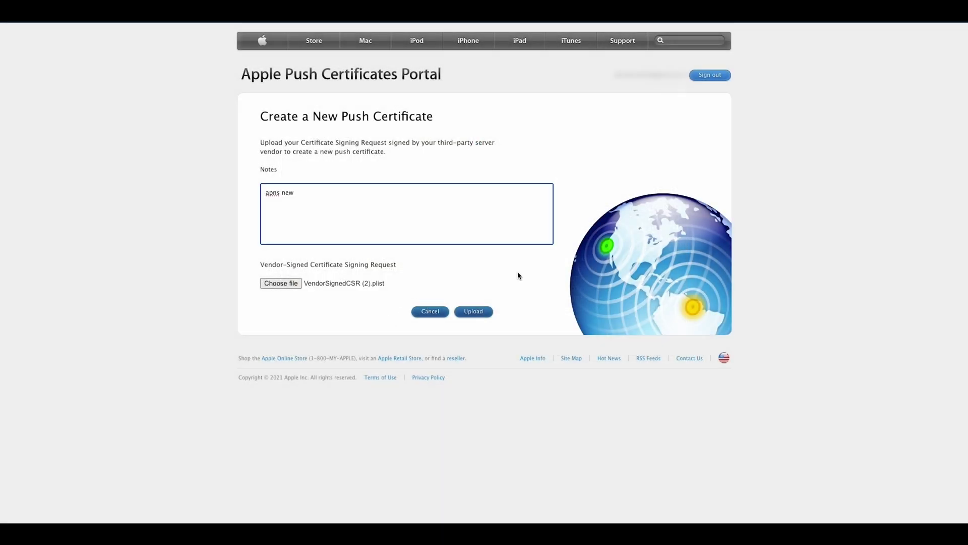
pyautogui.click(481, 312)
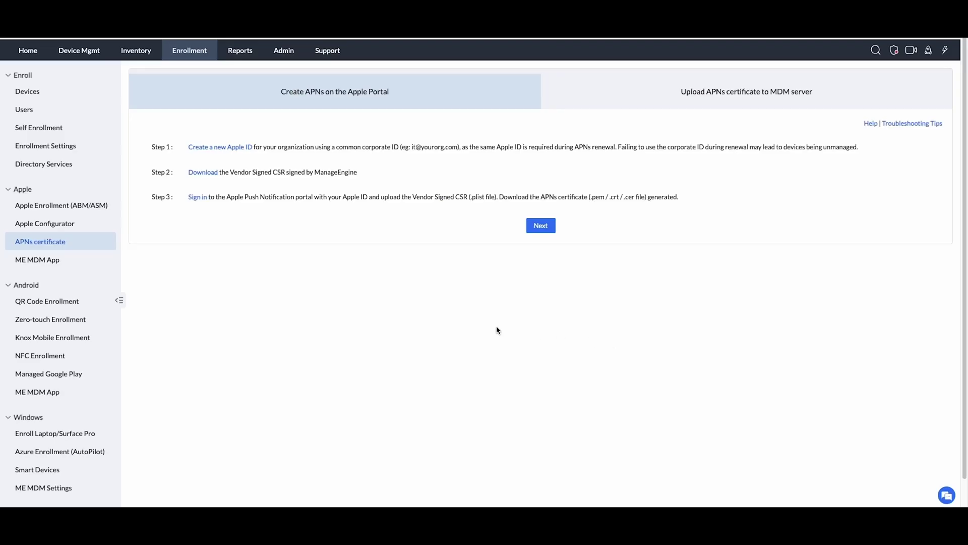
# - Select MDM_ Zoho Corporation_Certificate.pem as the APNs certificate to upload
pyautogui.click(542, 236)
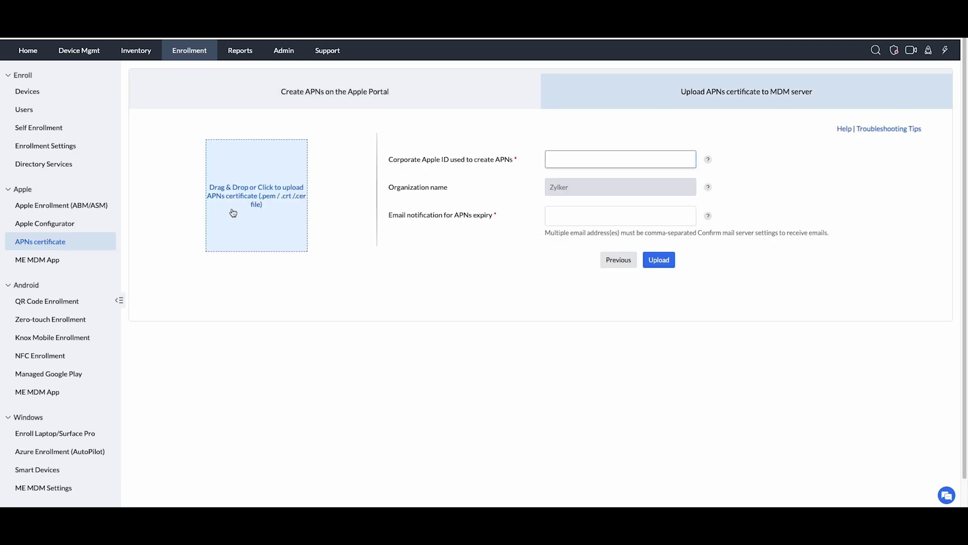
pyautogui.click(232, 211)
pyautogui.click(416, 181)
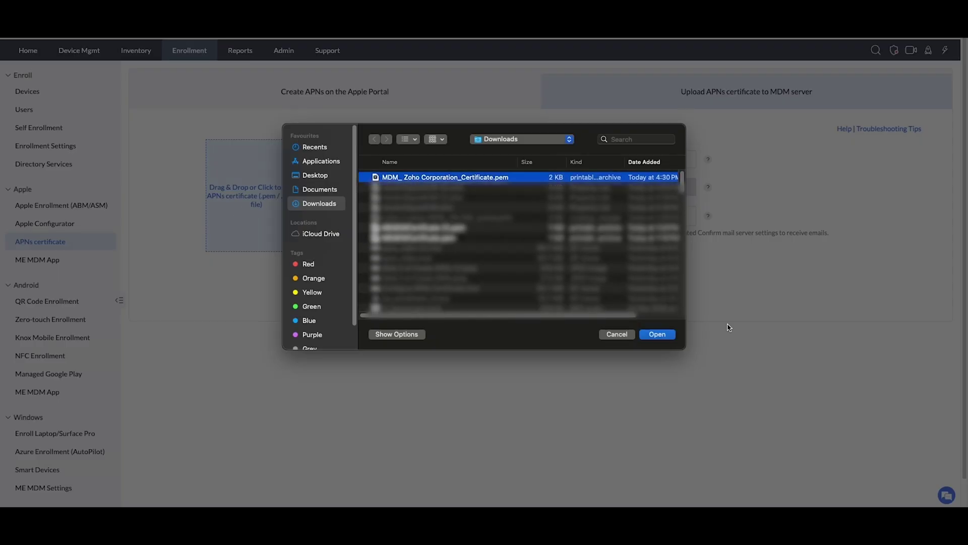
pyautogui.click(671, 335)
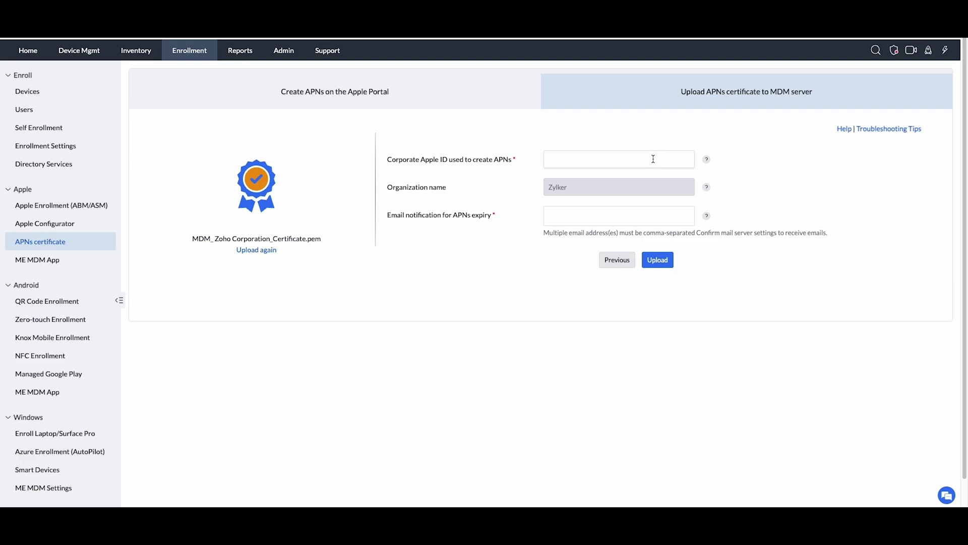
# - Enter the corporate Apple ID and expiry-notification recipients, then upload the certificate
pyautogui.click(653, 159)
pyautogui.click(636, 184)
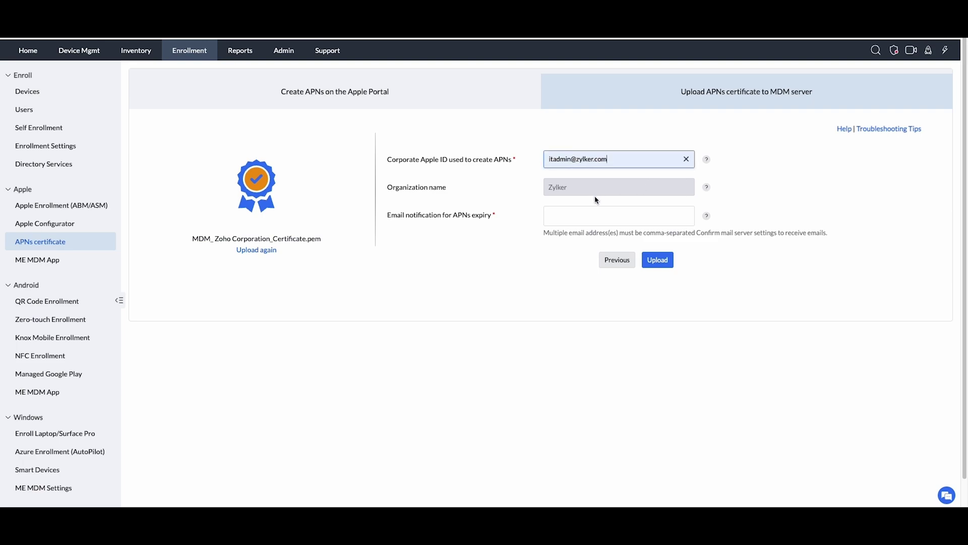
pyautogui.click(596, 217)
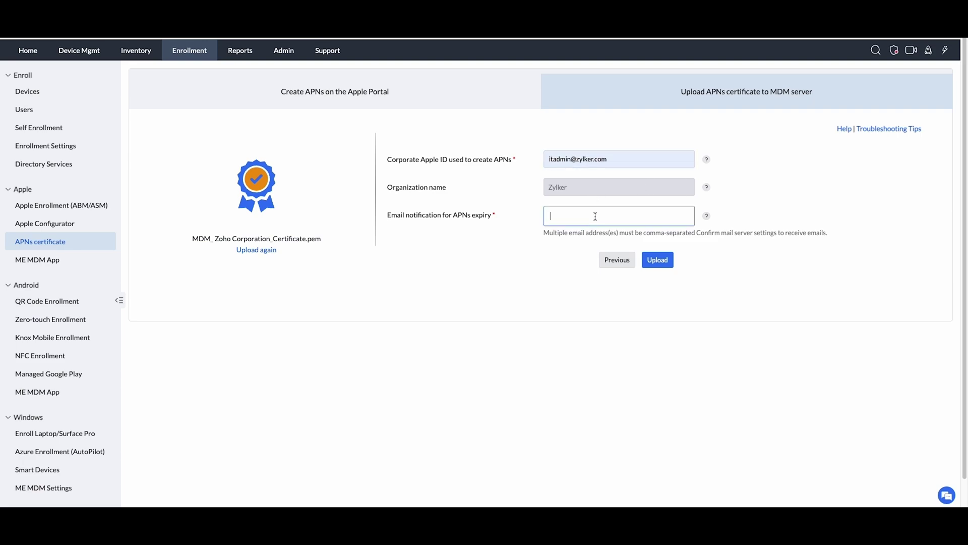
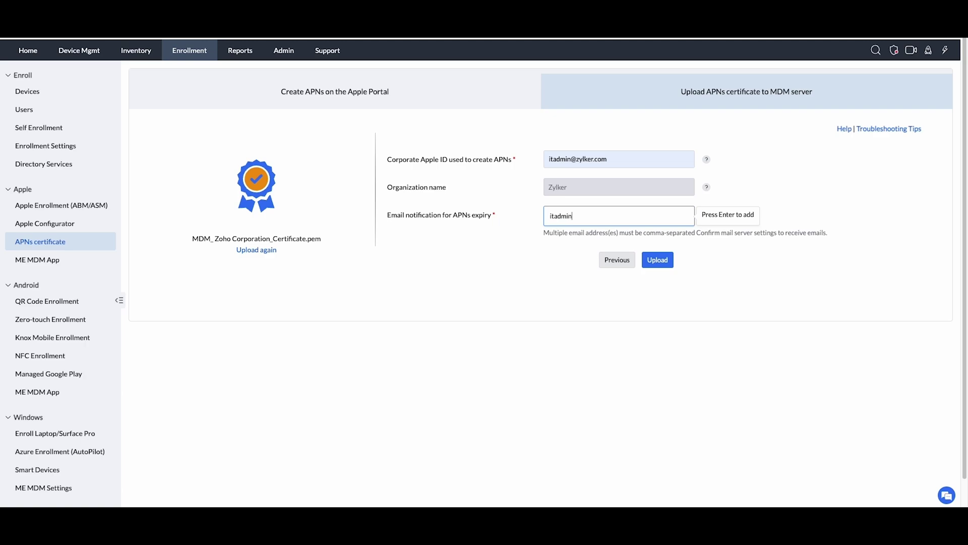
pyautogui.press('Return')
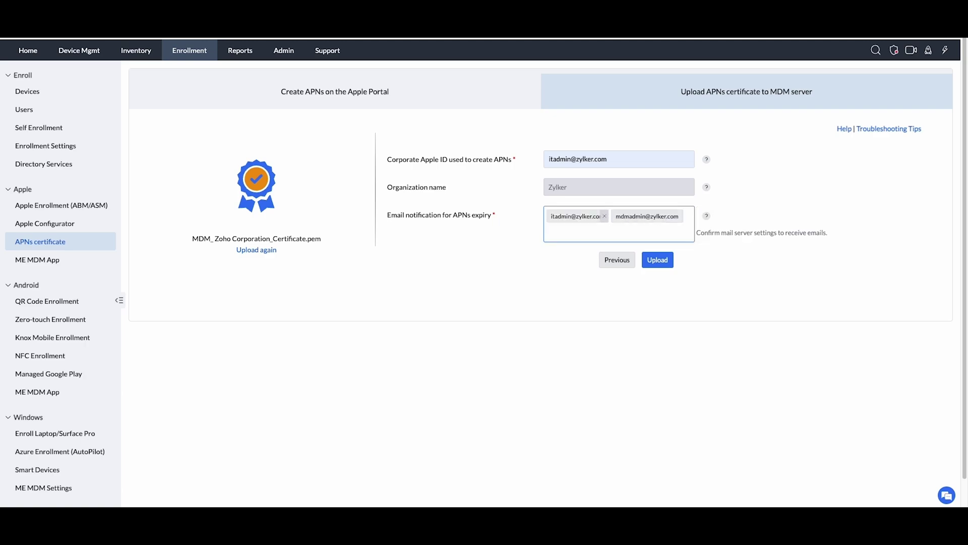
pyautogui.click(666, 262)
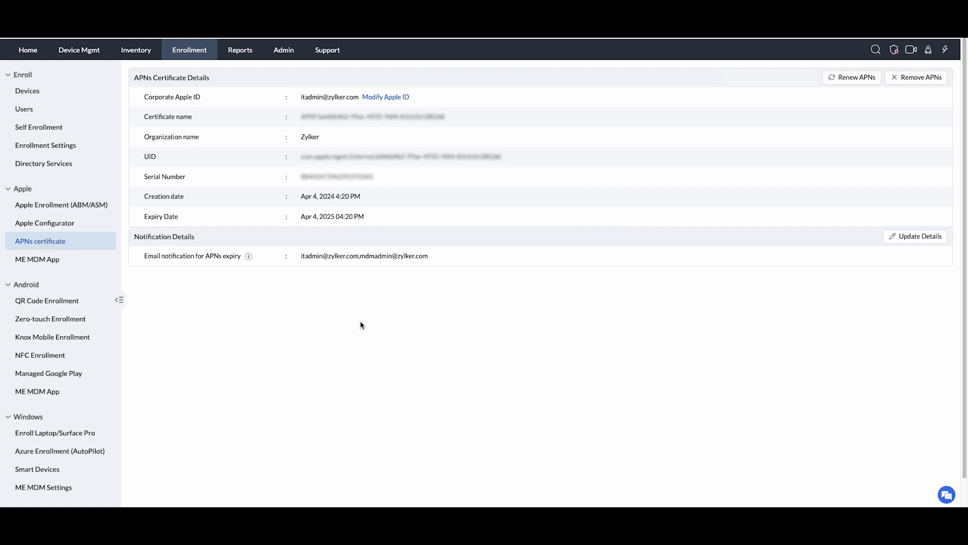
# - Start renewing the installed Zylker APNs certificate with Renew APNs
pyautogui.click(850, 79)
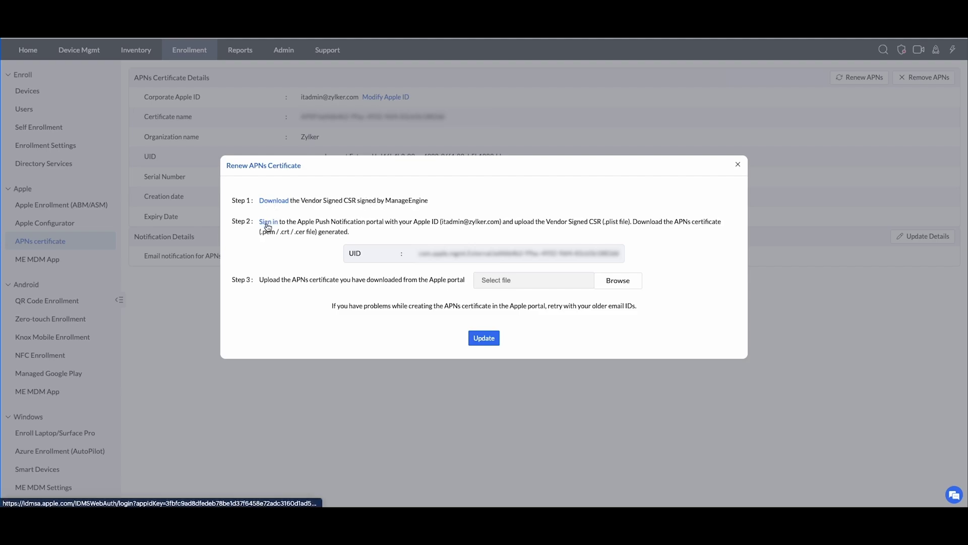
# - Sign in and renew the April 04, 2025 certificate using VendorSignedCSR (3).plist
pyautogui.click(267, 226)
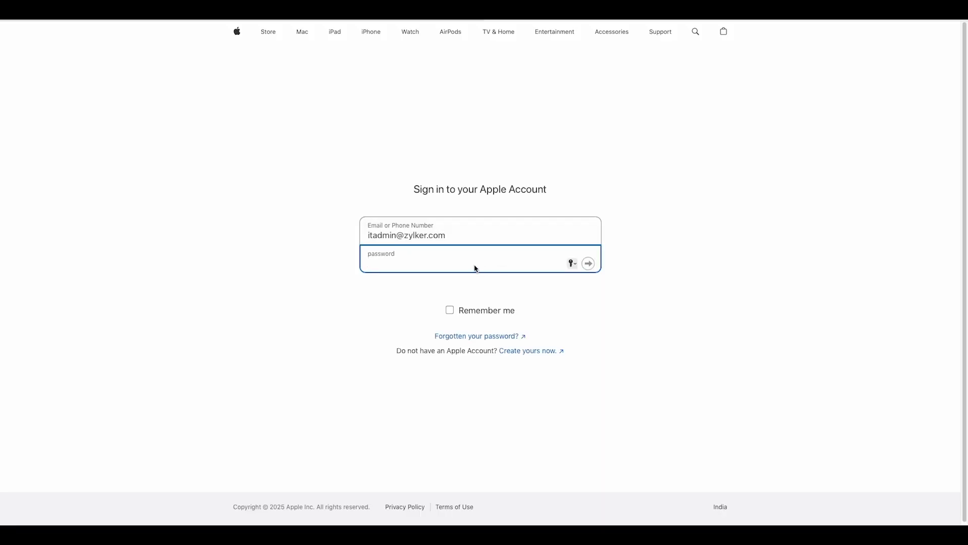
pyautogui.write('••••••••')
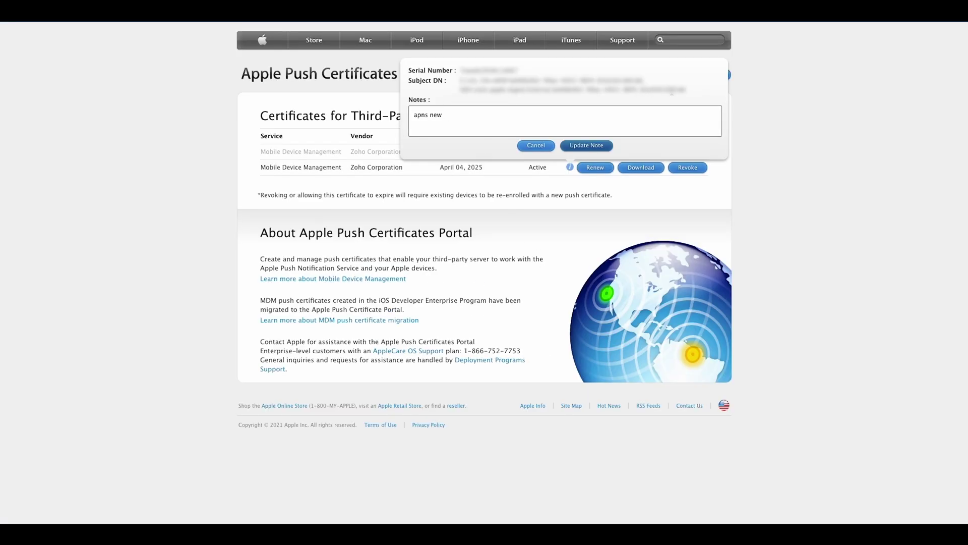
pyautogui.click(532, 146)
pyautogui.click(596, 167)
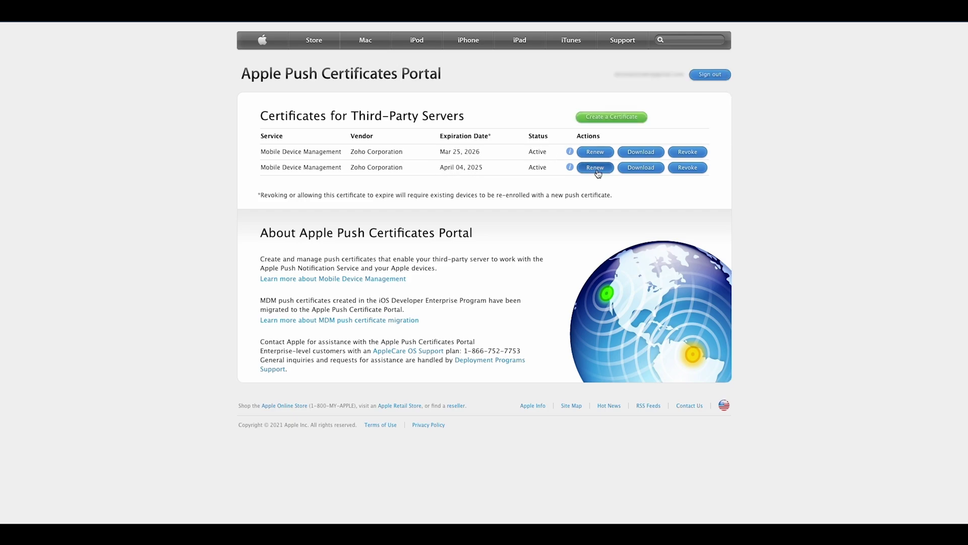
pyautogui.click(292, 318)
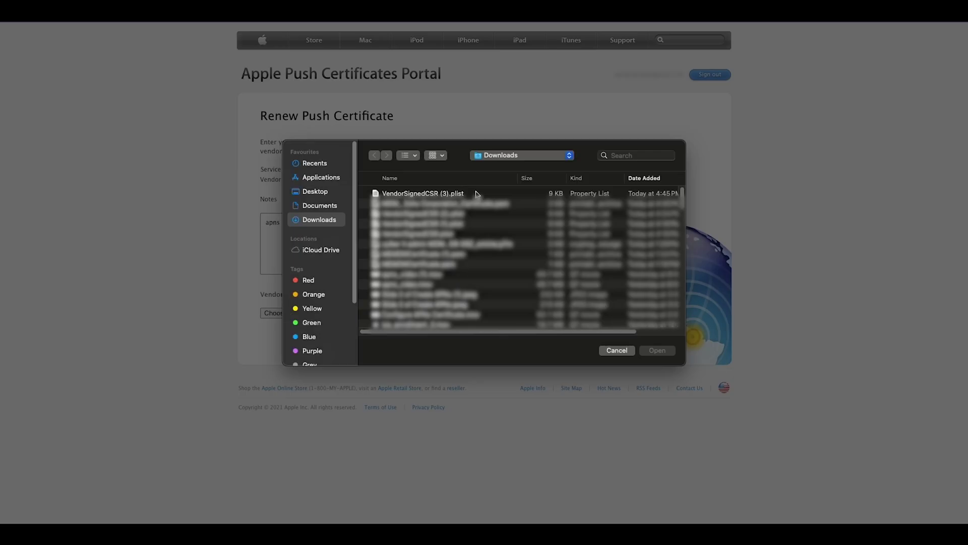
pyautogui.click(454, 195)
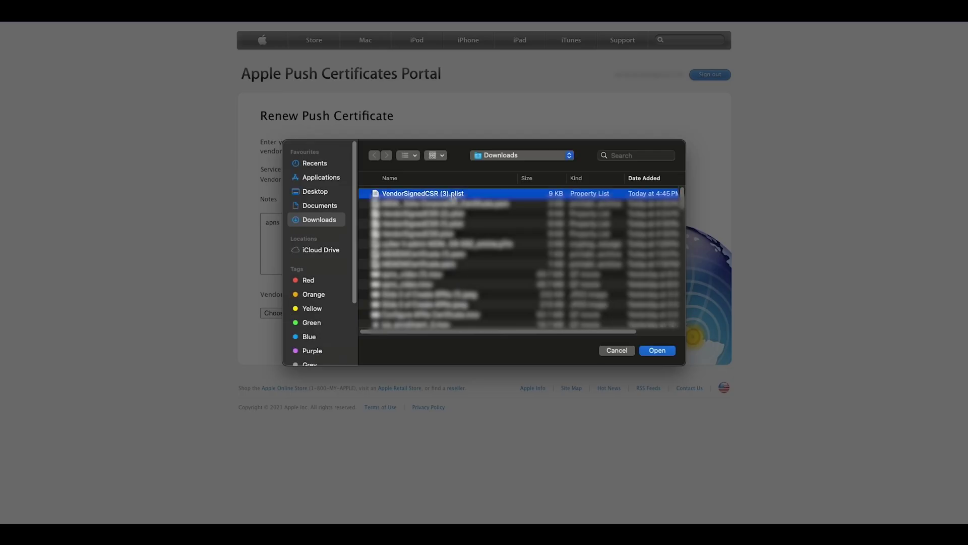
pyautogui.press('Return')
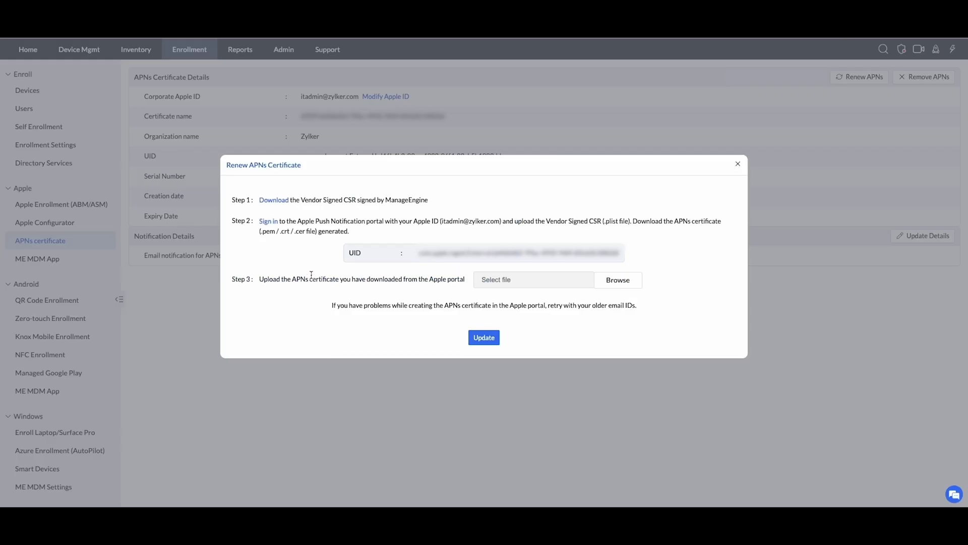
# - Apply the newest .pem file in the Renew APNs Certificate dialog, expiring Mar 26, 2026
pyautogui.click(625, 283)
pyautogui.click(458, 178)
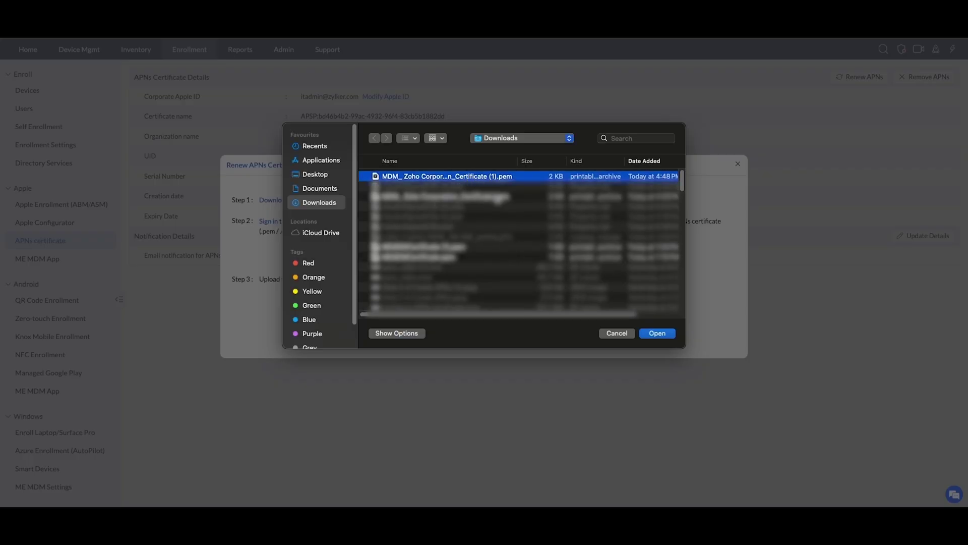
pyautogui.click(657, 334)
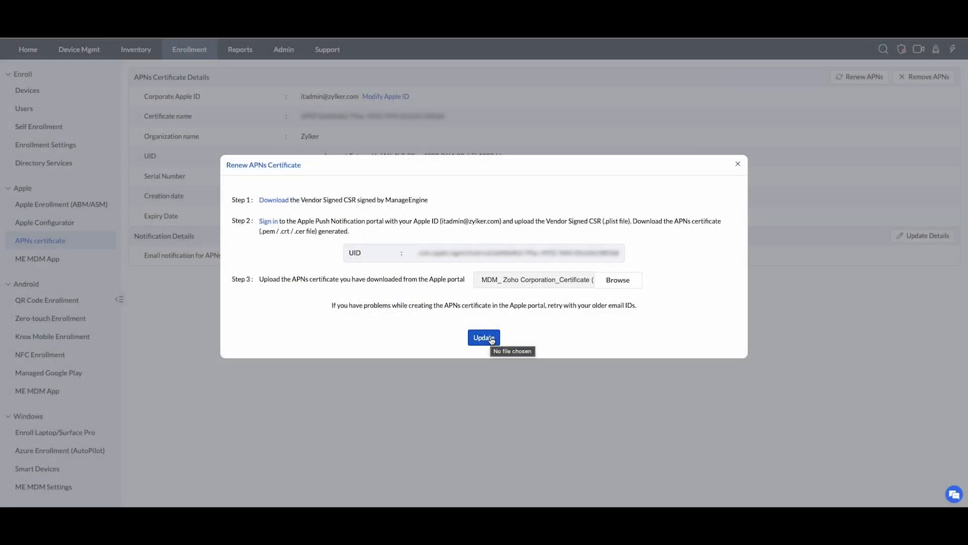
pyautogui.click(488, 340)
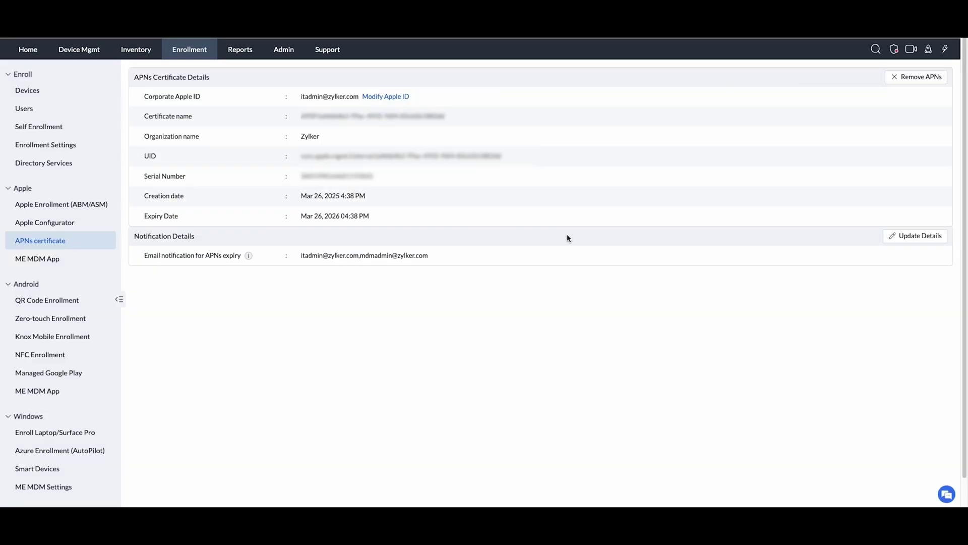